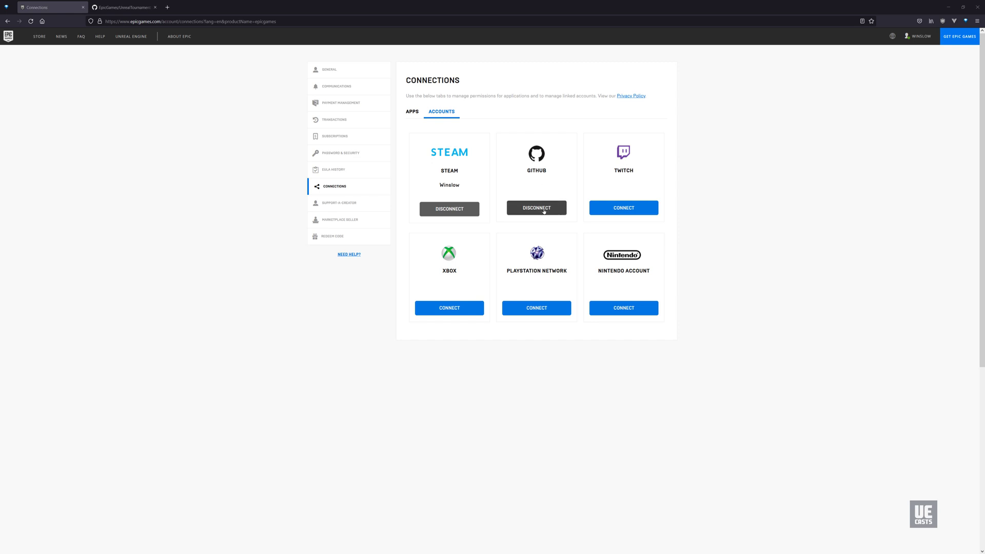
# - Browse the UnrealTournament GitHub repo's game and Source folders, then return to the root
pyautogui.click(124, 9)
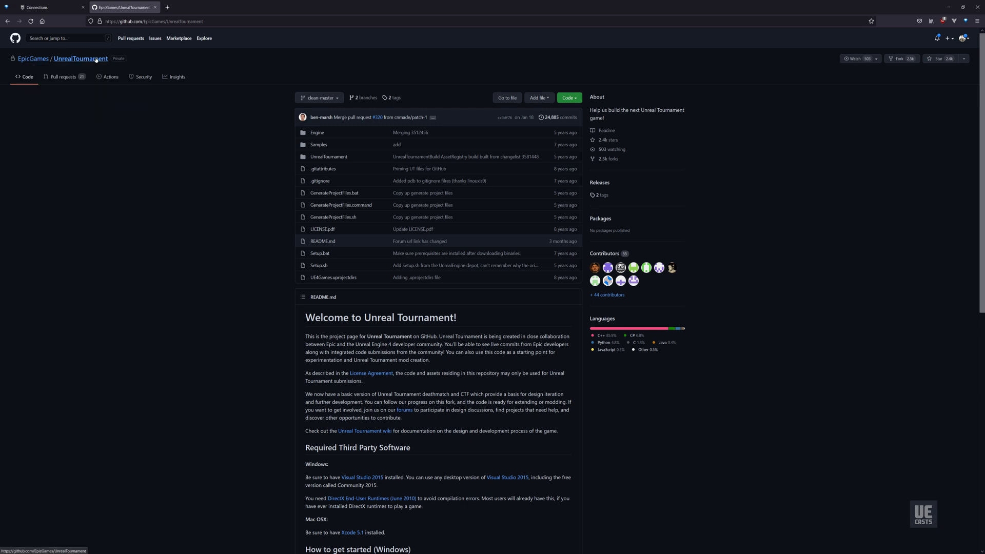
pyautogui.click(329, 157)
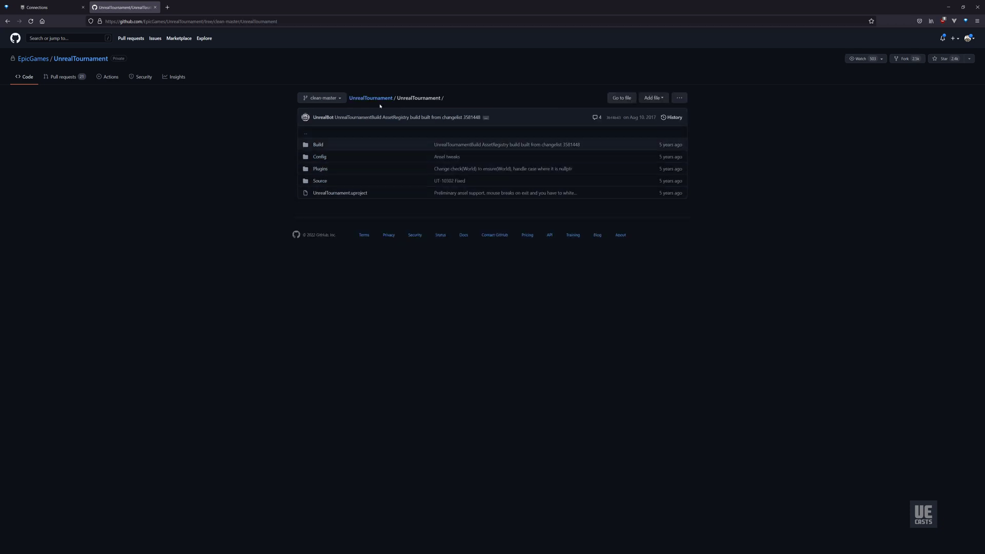
pyautogui.click(320, 181)
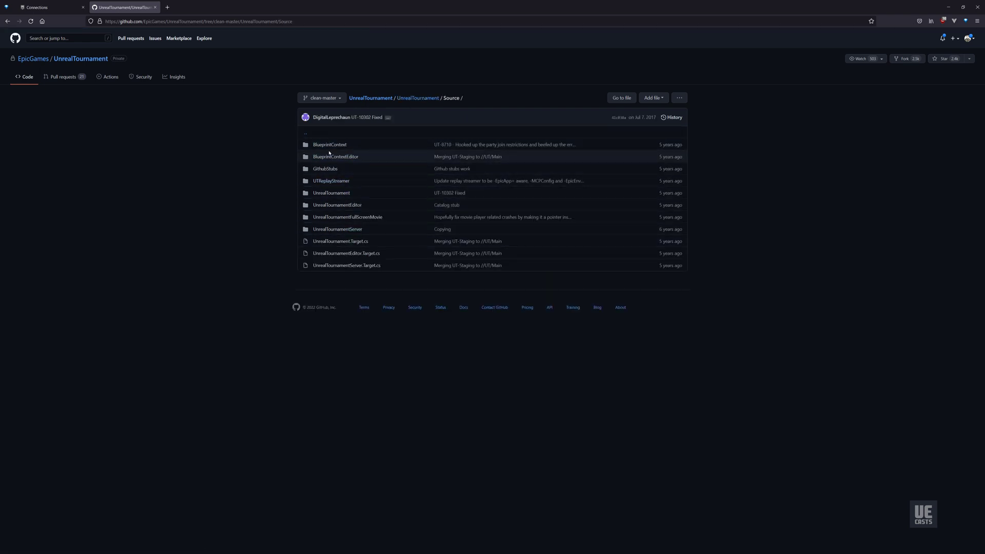
pyautogui.click(380, 99)
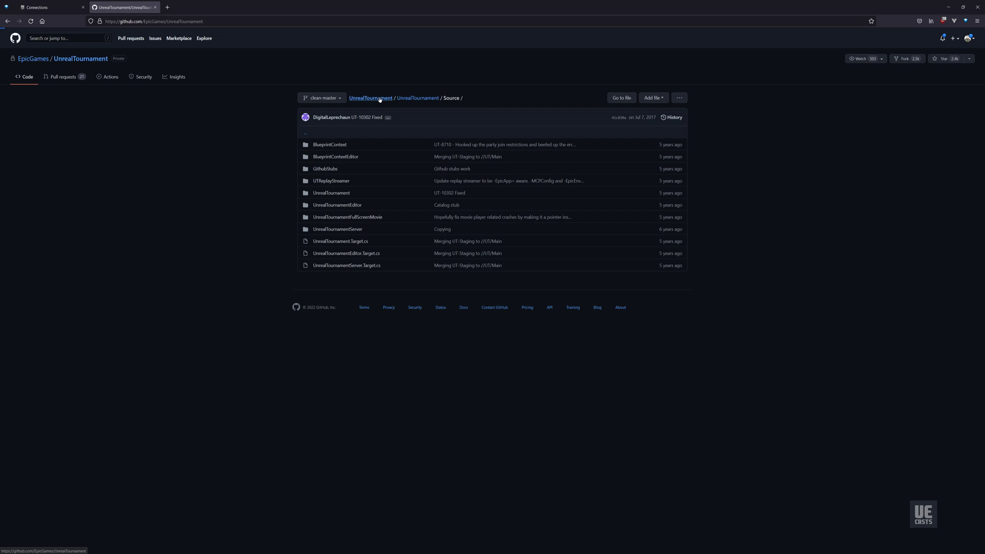
# - Copy the repository's SSH clone address and paste it into a PowerShell terminal
pyautogui.click(569, 98)
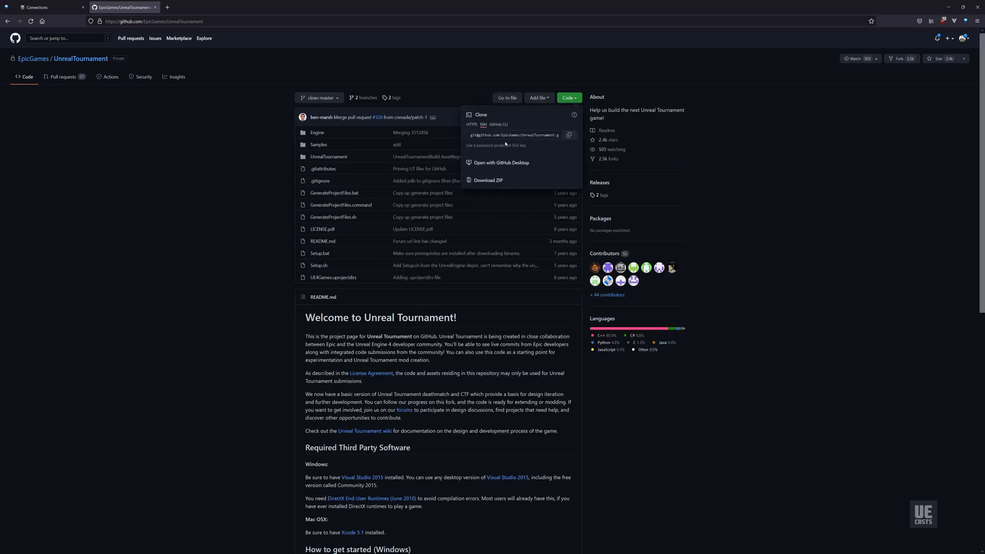
pyautogui.click(568, 134)
pyautogui.click(144, 550)
pyautogui.hotkey('ctrl', 'v')
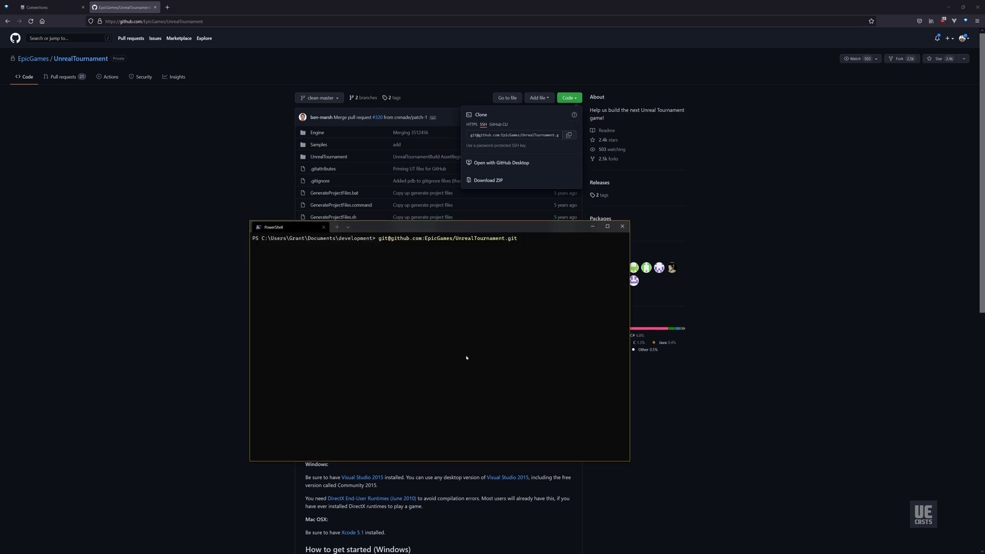
pyautogui.write('git clo')
pyautogui.write('ne')
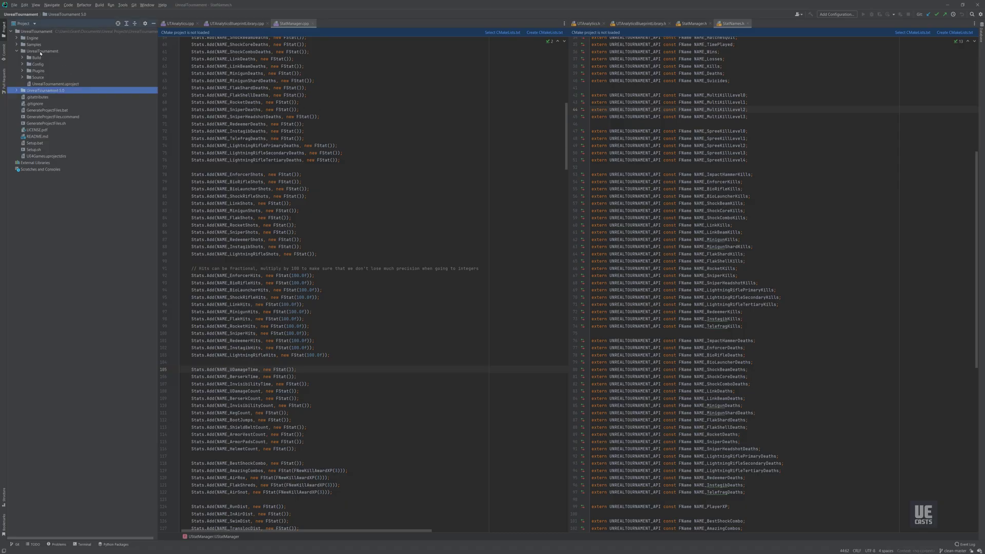
# - Expand UnrealTournament > Source > UnrealTournament, then select the UnrealTournamentEditor and UnrealTournamentServer modules
pyautogui.click(40, 52)
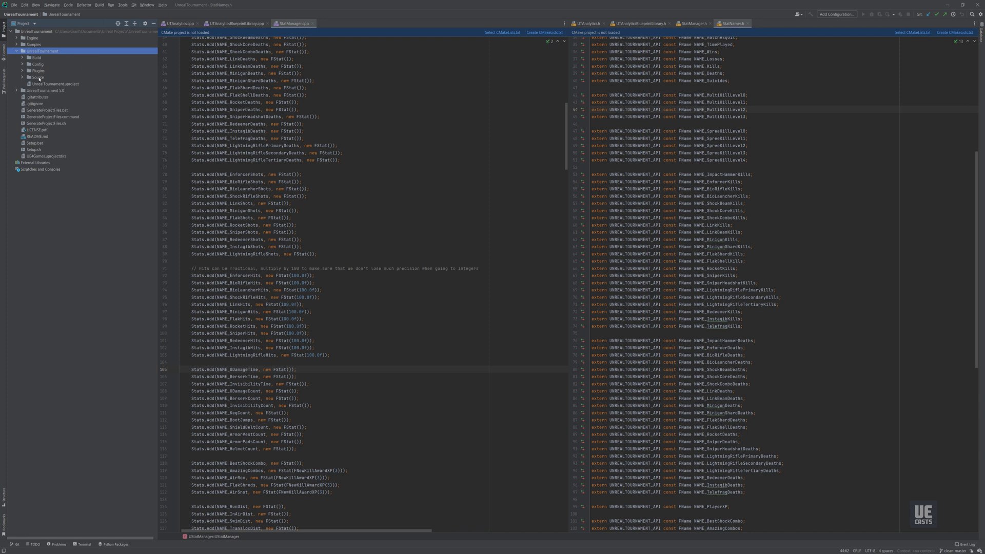
pyautogui.doubleClick(37, 78)
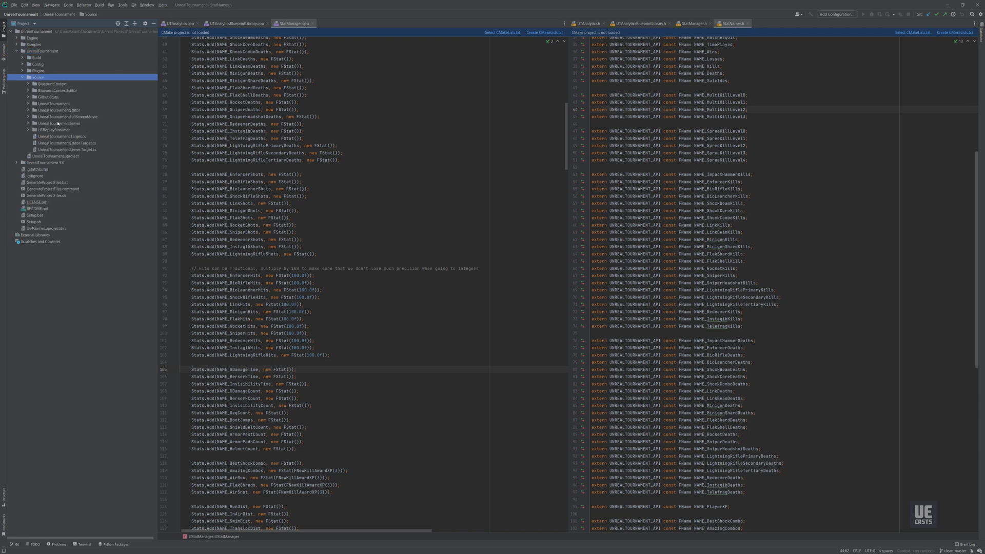
pyautogui.doubleClick(52, 104)
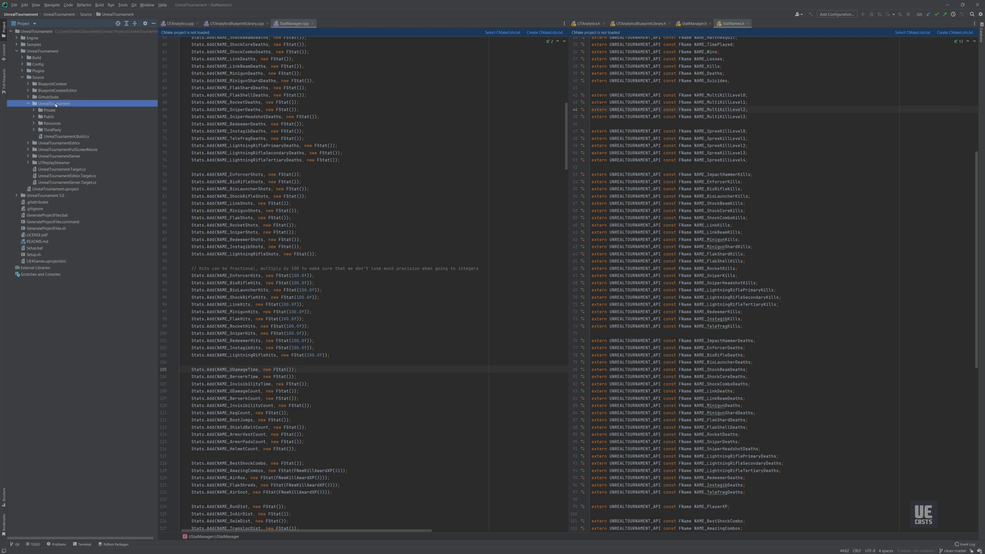
pyautogui.click(70, 143)
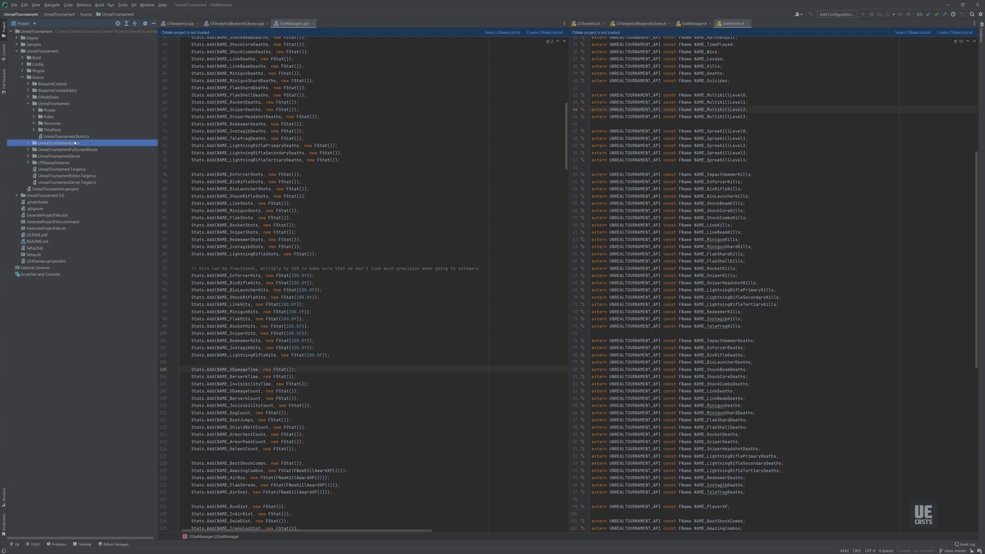
pyautogui.click(80, 156)
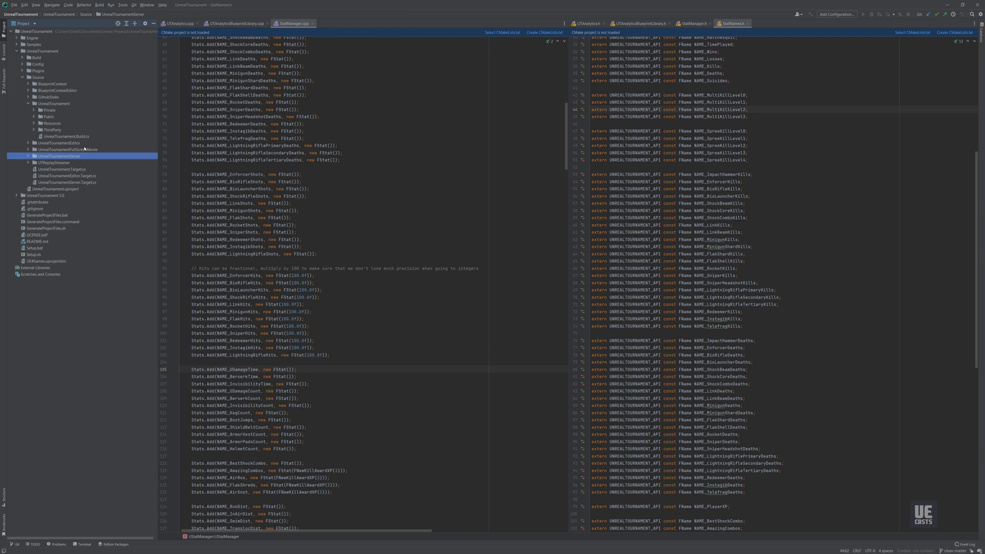